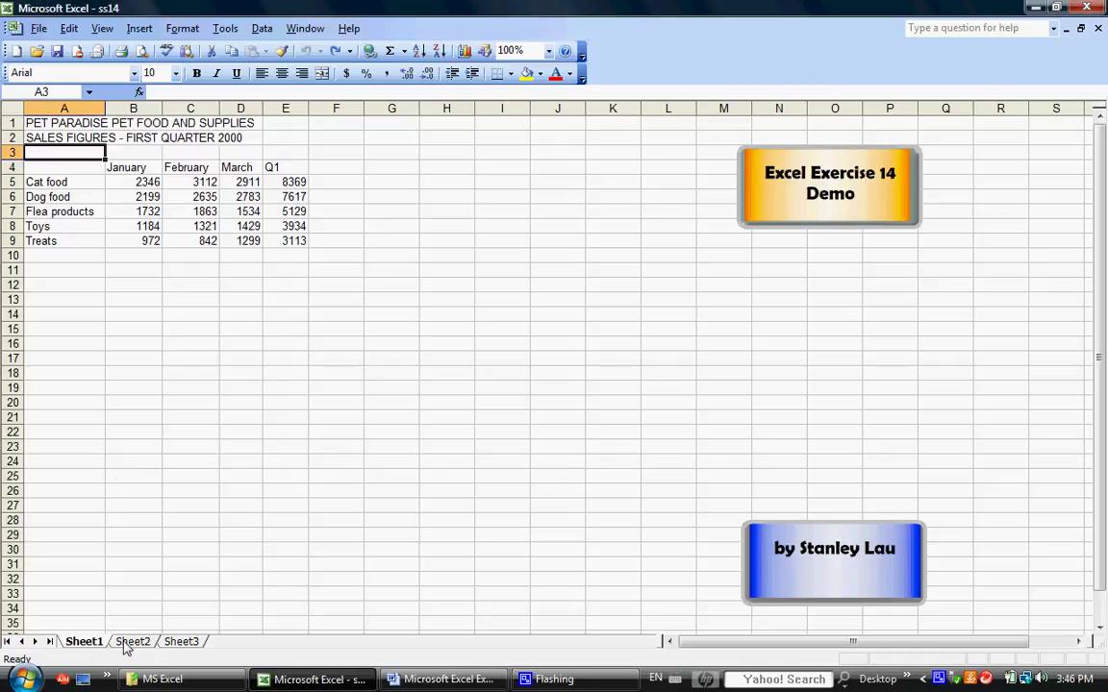
Compare the layout and quarterly sales figures on Sheet1, Sheet2 and Sheet3.
left_click(129, 646)
left_click(179, 642)
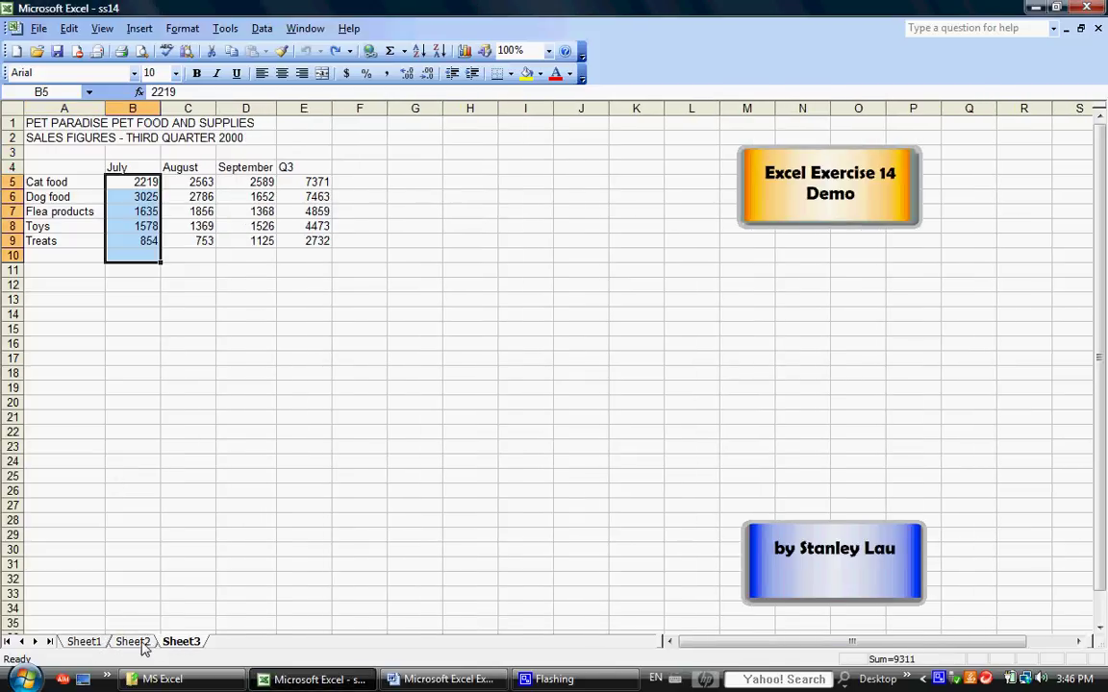
left_click(142, 642)
left_click(91, 648)
left_click(121, 647)
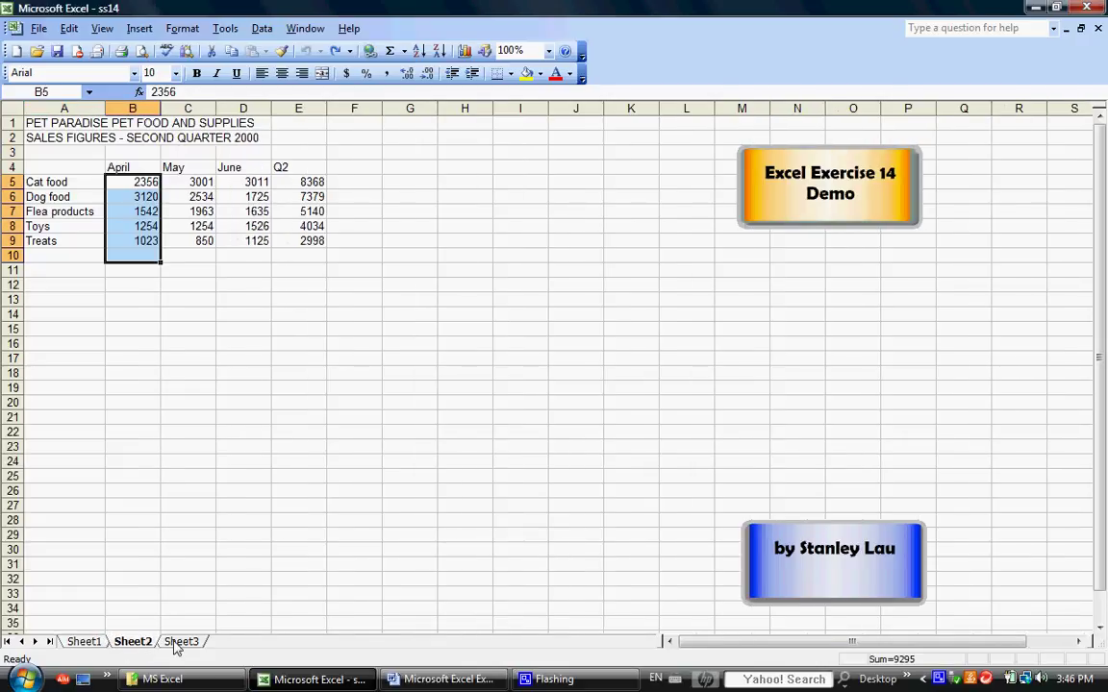
left_click(155, 647)
left_click(84, 643)
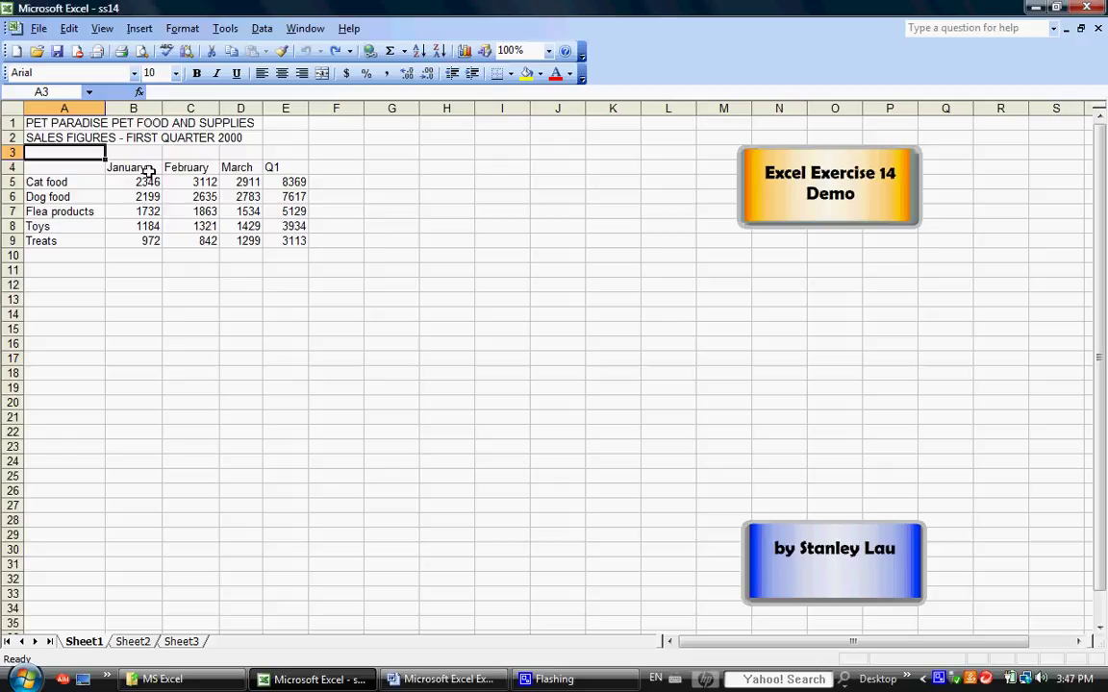
left_click(135, 642)
left_click(178, 642)
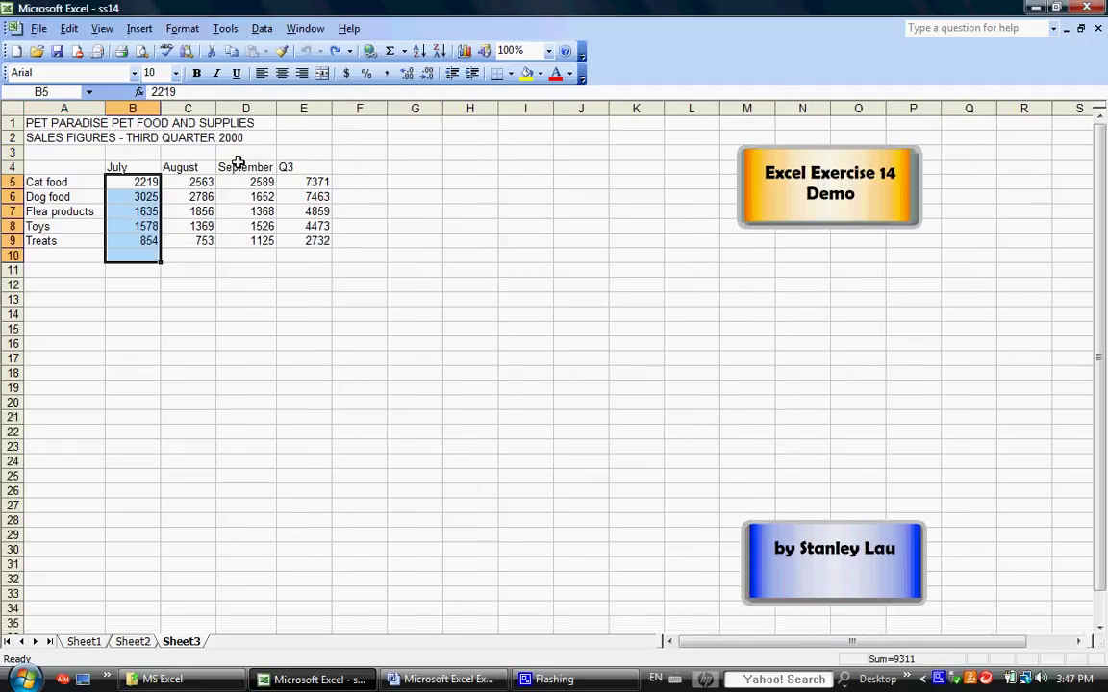
Group Sheet1 through Sheet3 and enter the bold label "Totals" in cell A10 on all three sheets.
left_click(85, 641)
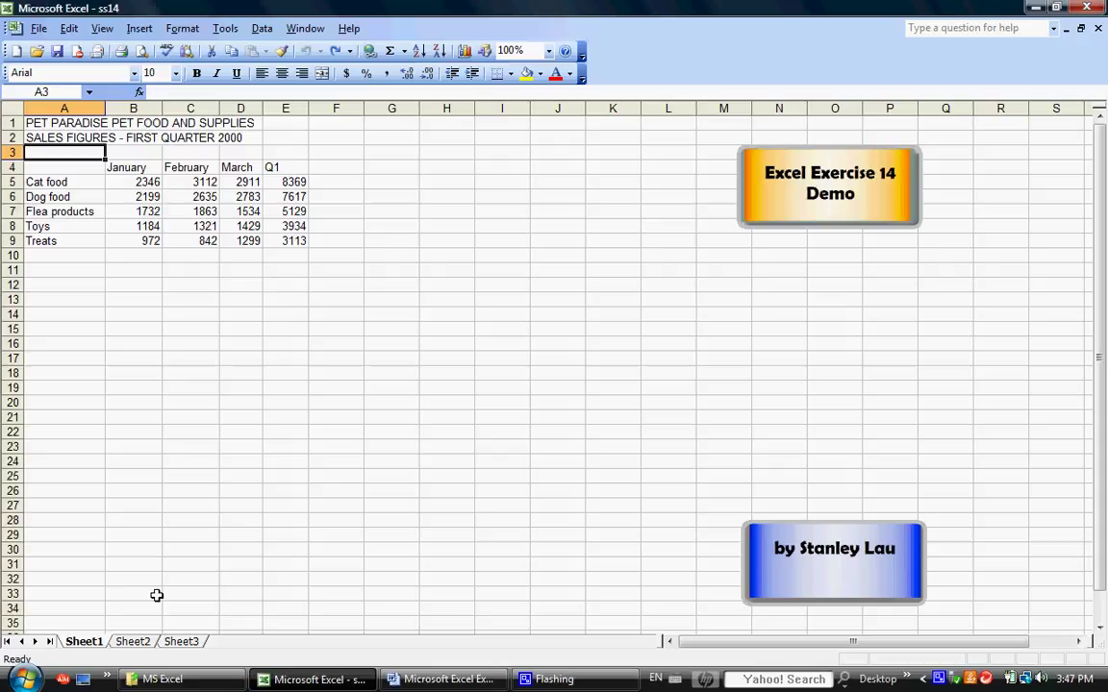
left_click(191, 646, "shift")
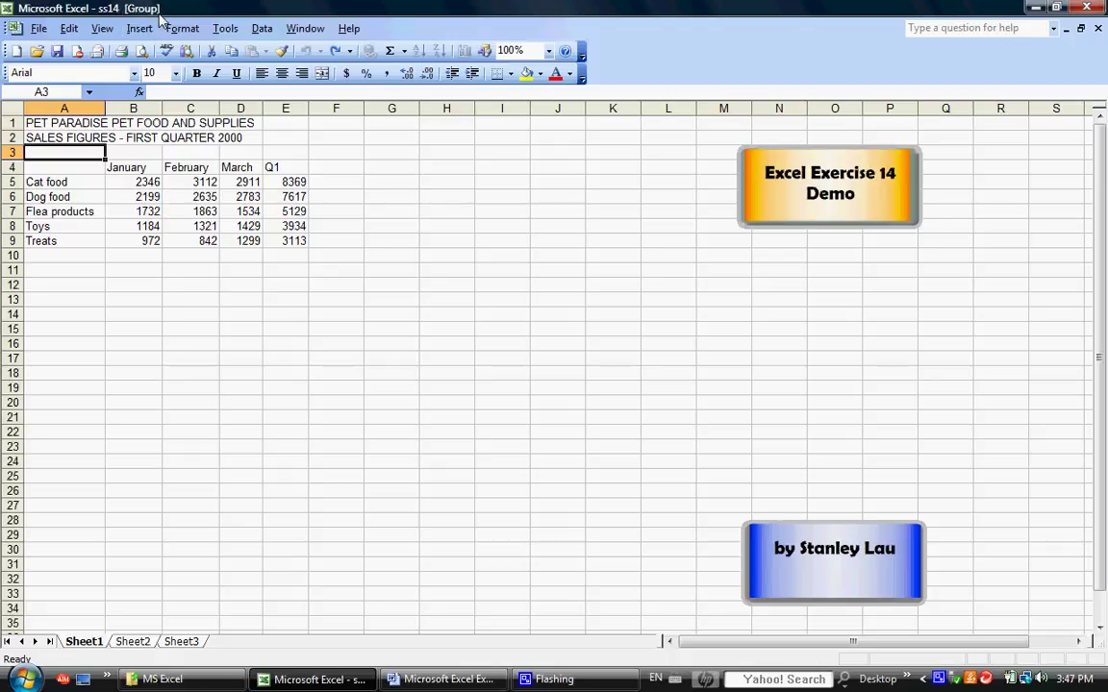
left_click(119, 381)
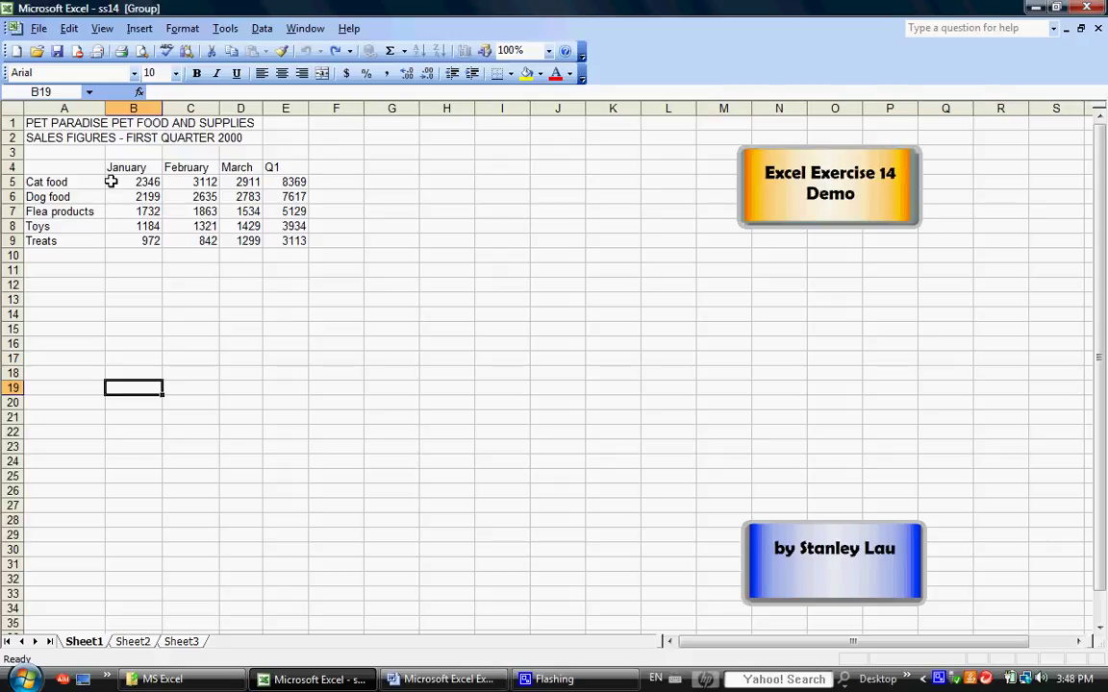
left_click(53, 258)
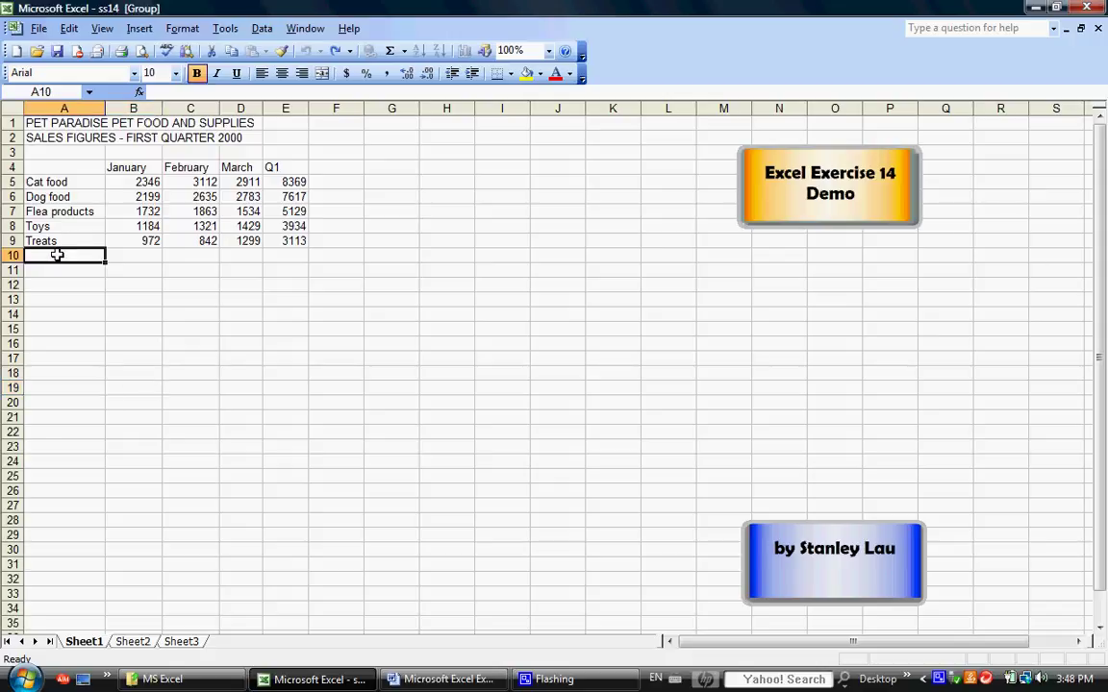
type("Totals")
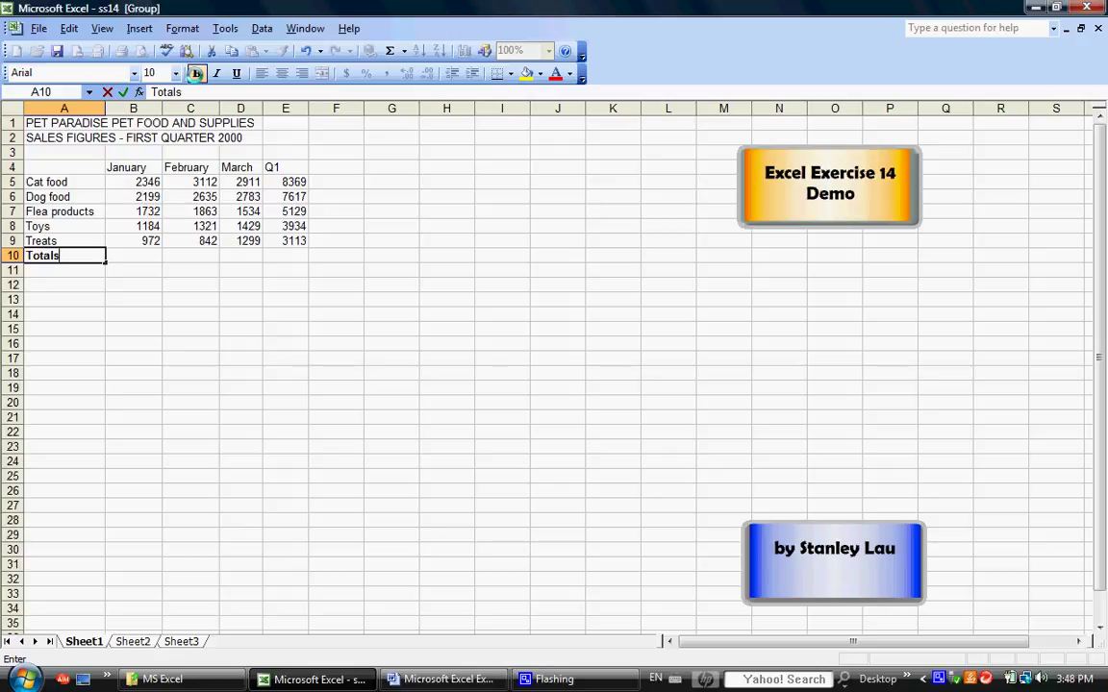
left_click(196, 74)
left_click(196, 73)
left_click(196, 73)
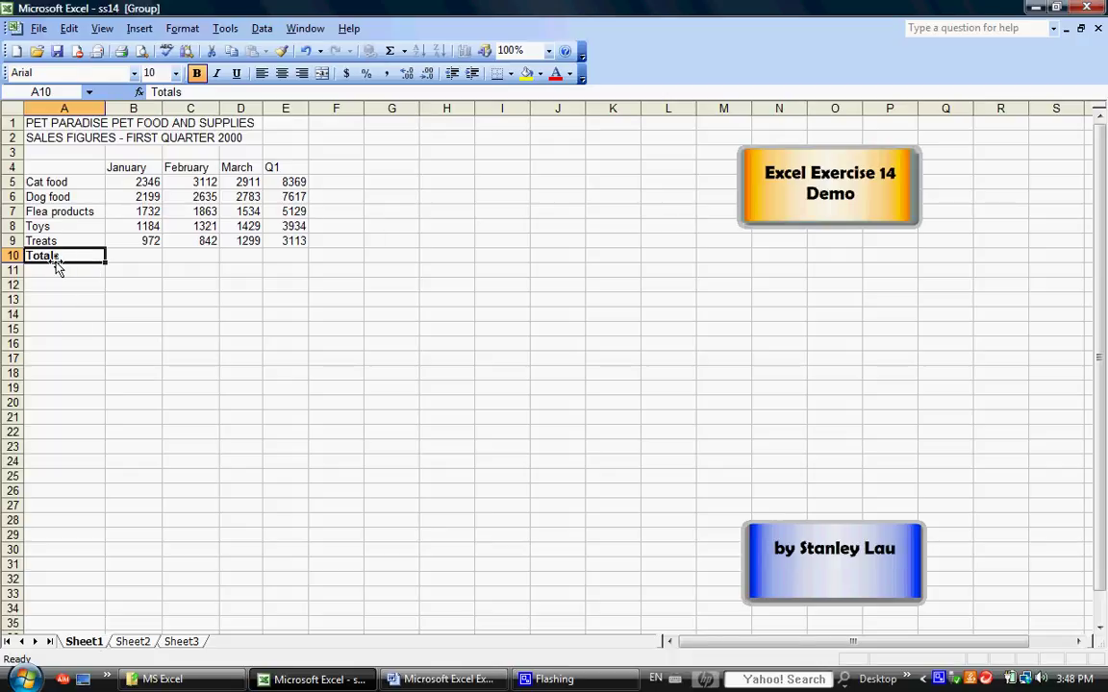
Examine cell A10 on each of the three sheets for the Totals label.
left_click(134, 642)
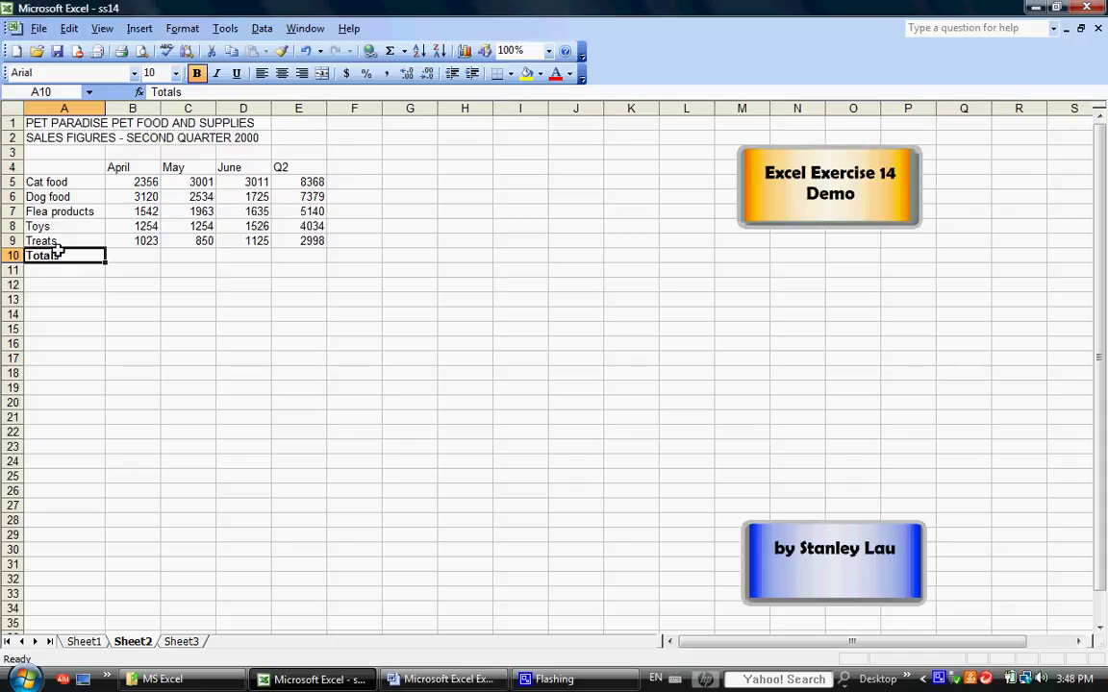
left_click(182, 642)
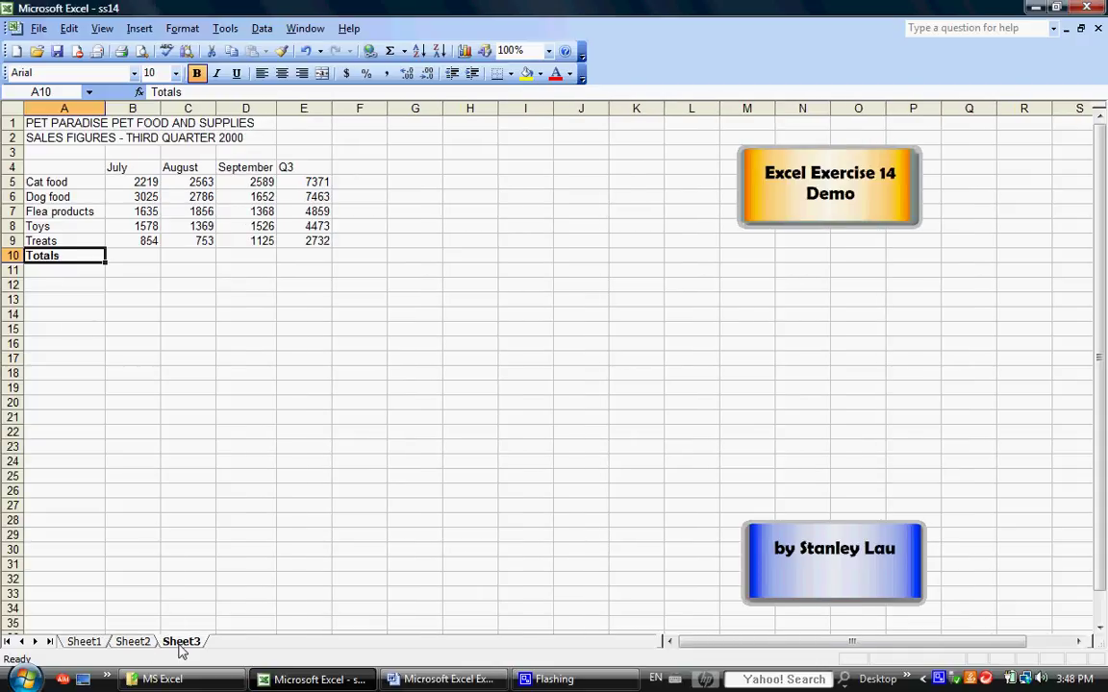
left_click(132, 643)
left_click(96, 643)
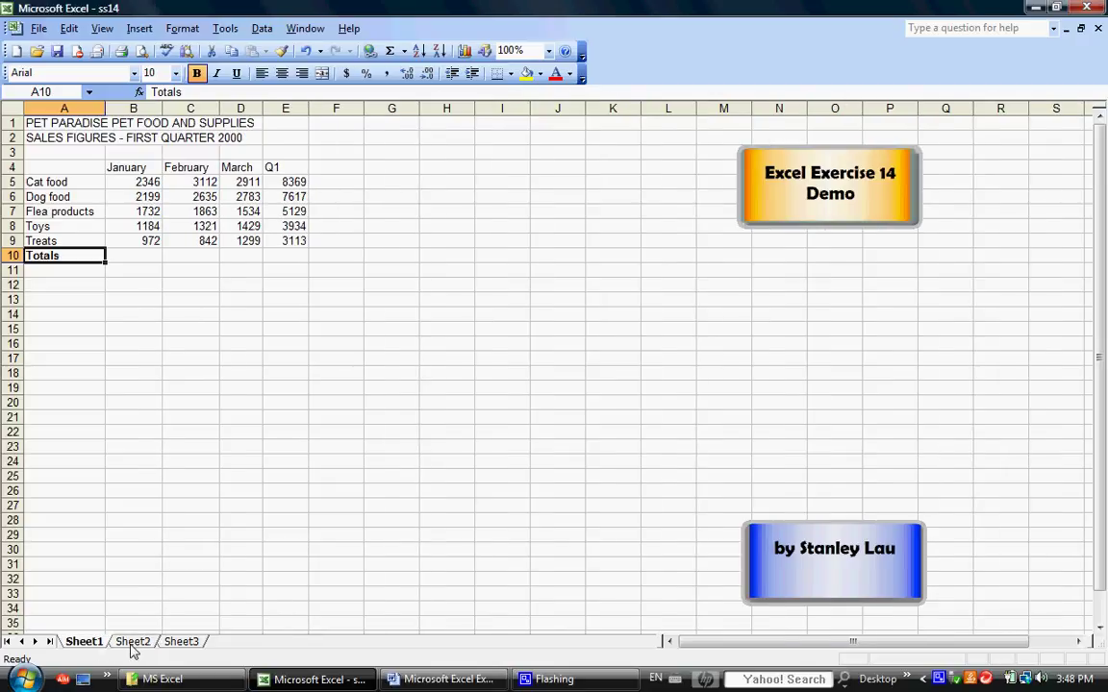
left_click(133, 647)
left_click(180, 642)
left_click(87, 643)
left_click(175, 641)
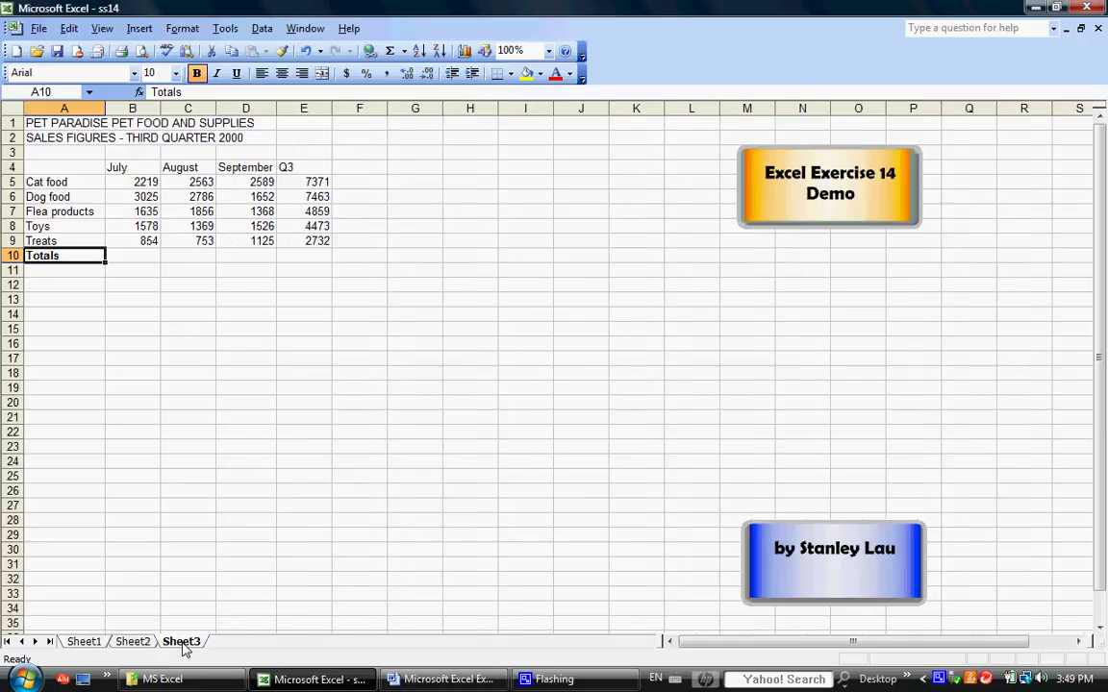
left_click(128, 641)
Regroup Sheet1 through Sheet3, total the columns in B10:E10 with AutoSum, and check the sums on Sheet2 and Sheet3.
left_click(84, 644)
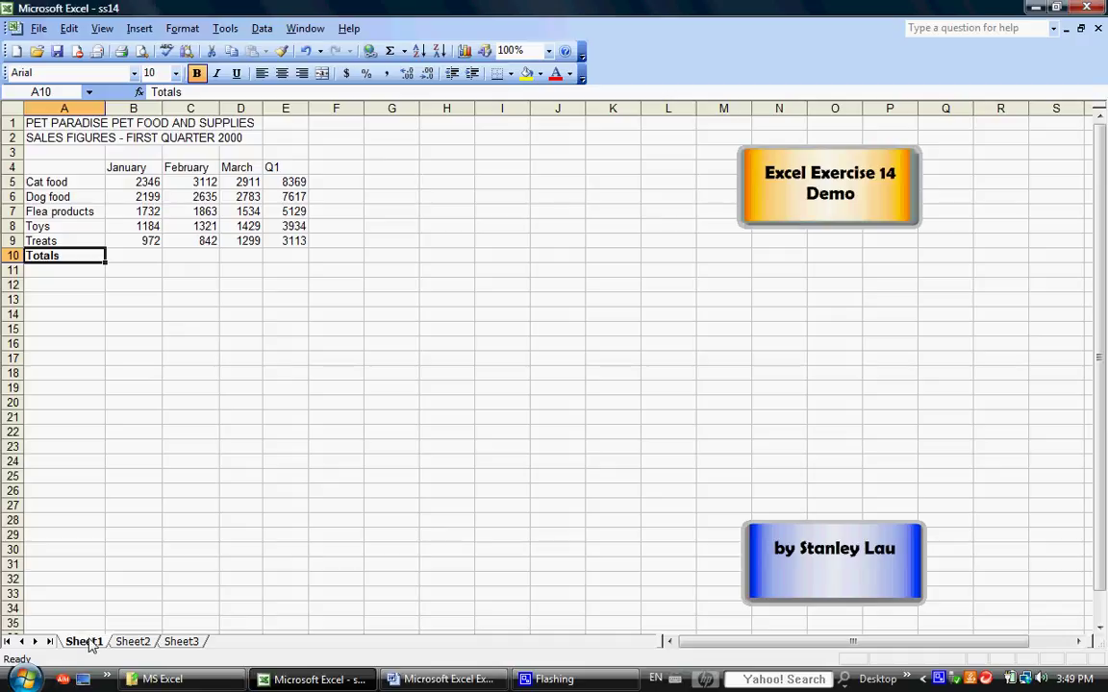
left_click(181, 640, "shift")
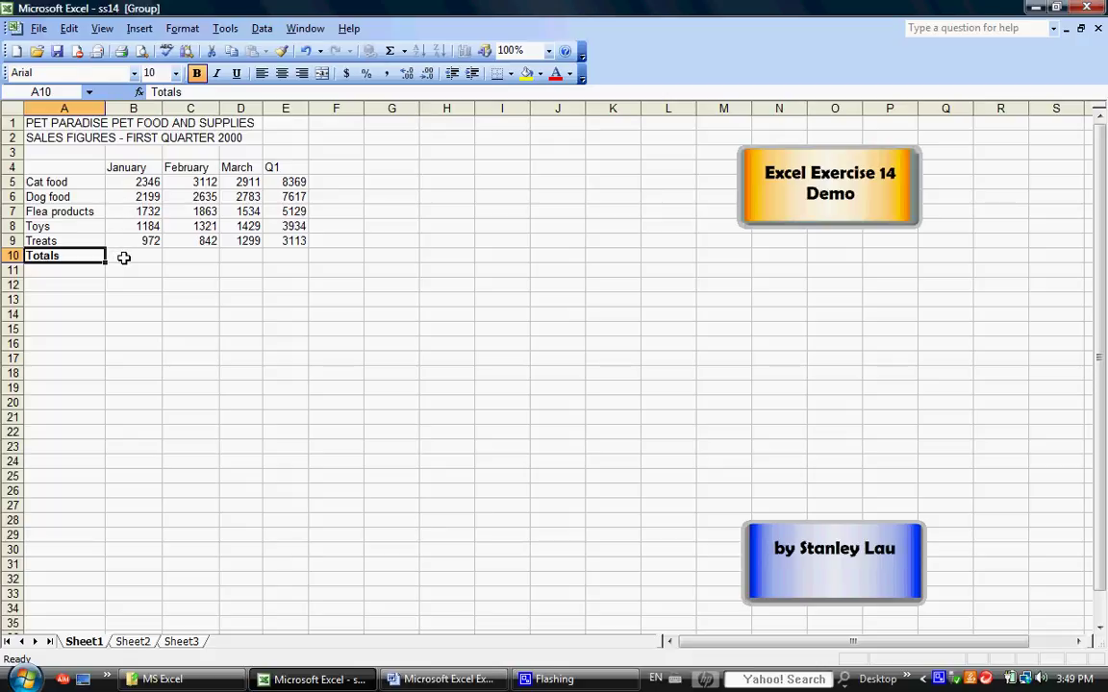
left_click_drag(124, 258, 276, 256)
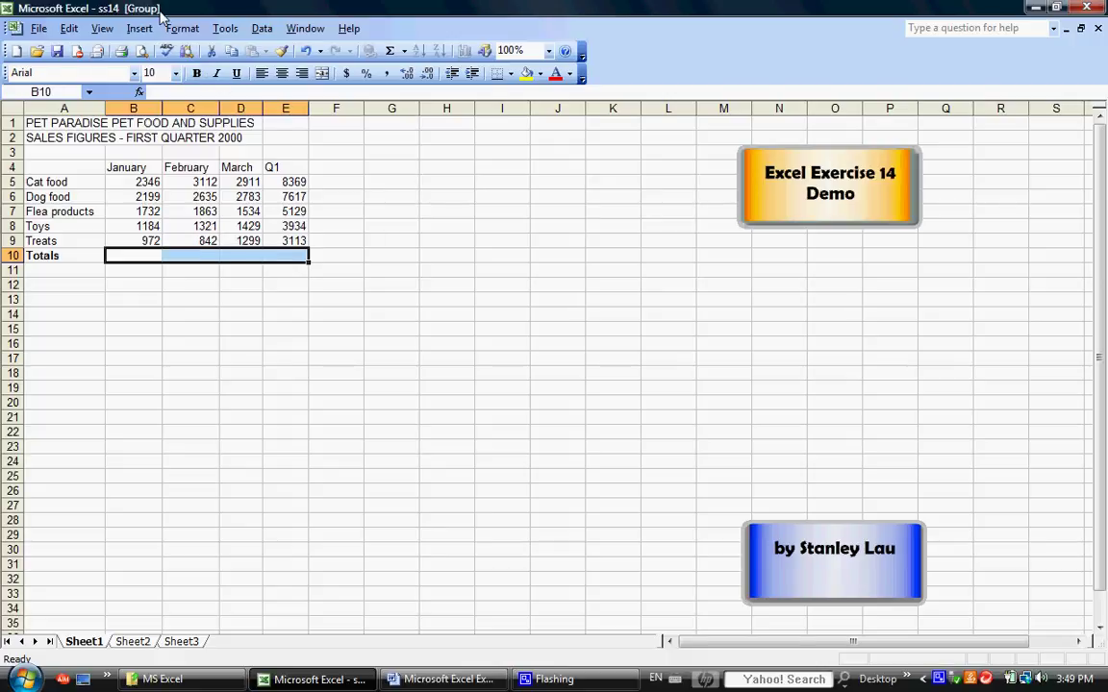
left_click(390, 51)
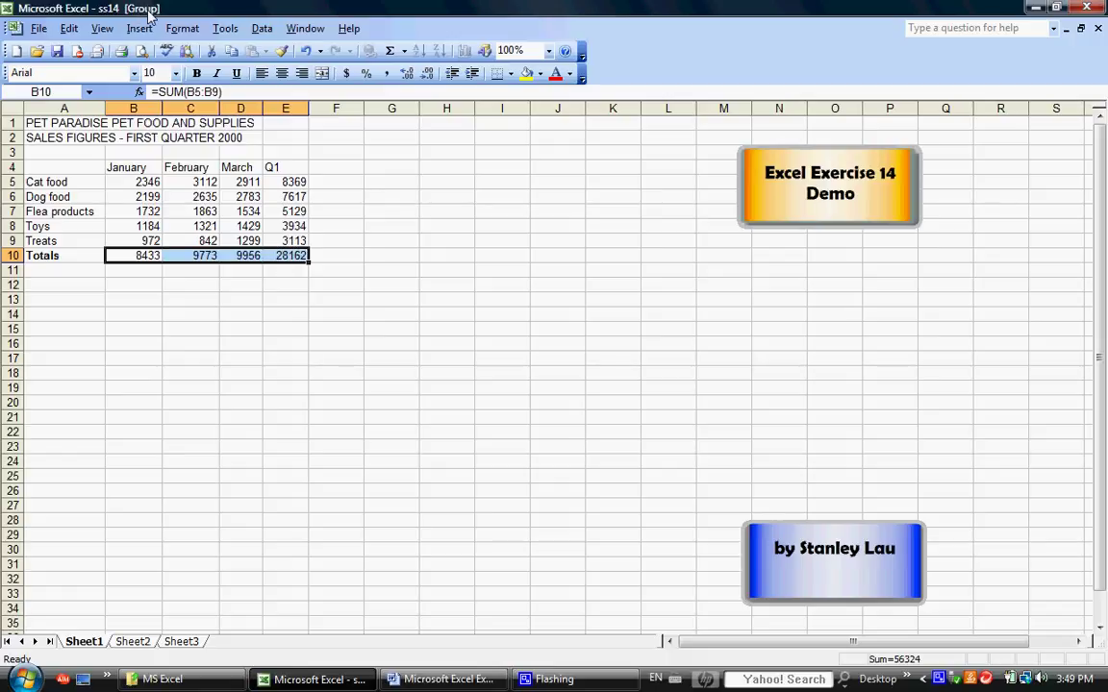
left_click(135, 642)
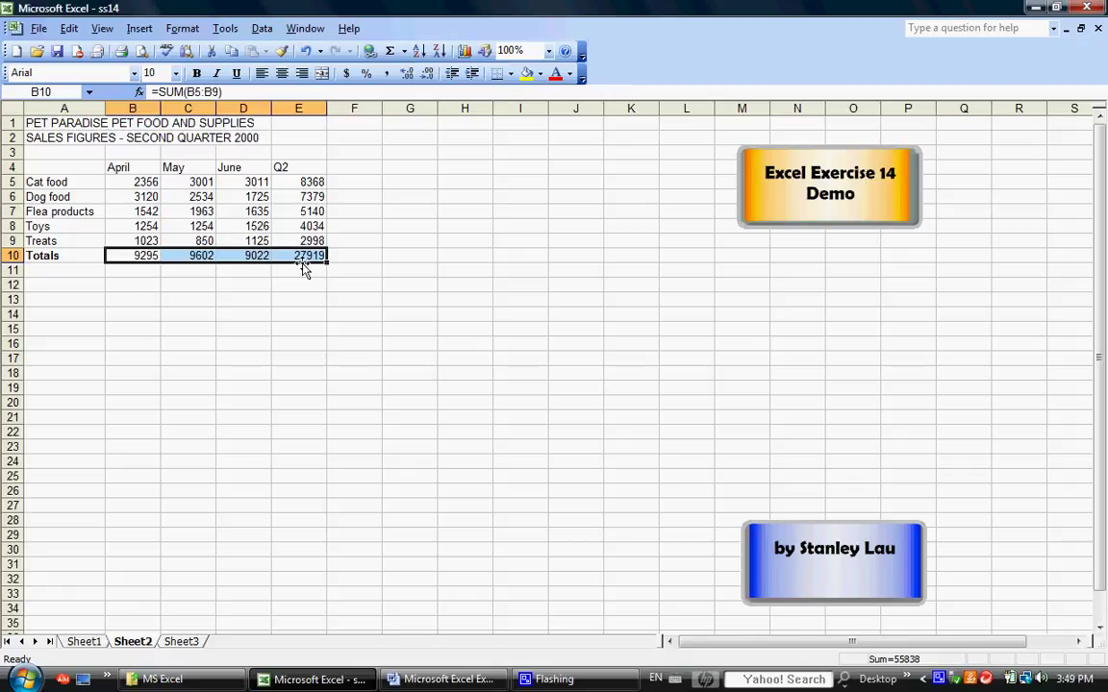
left_click(193, 639)
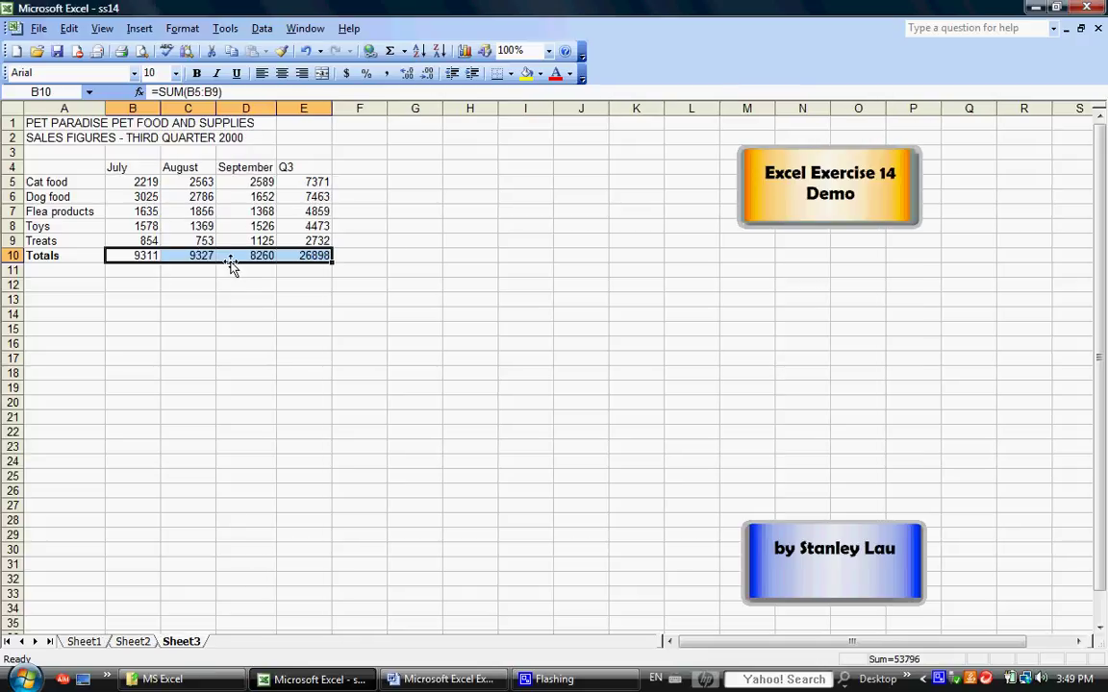
left_click(131, 642)
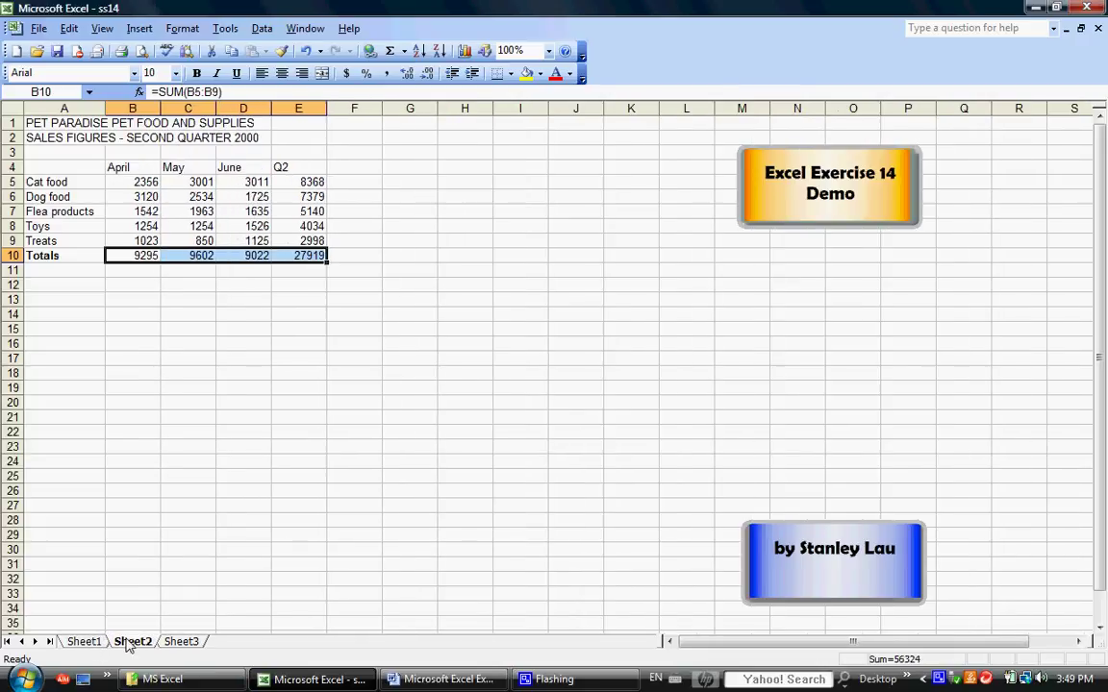
left_click(180, 642)
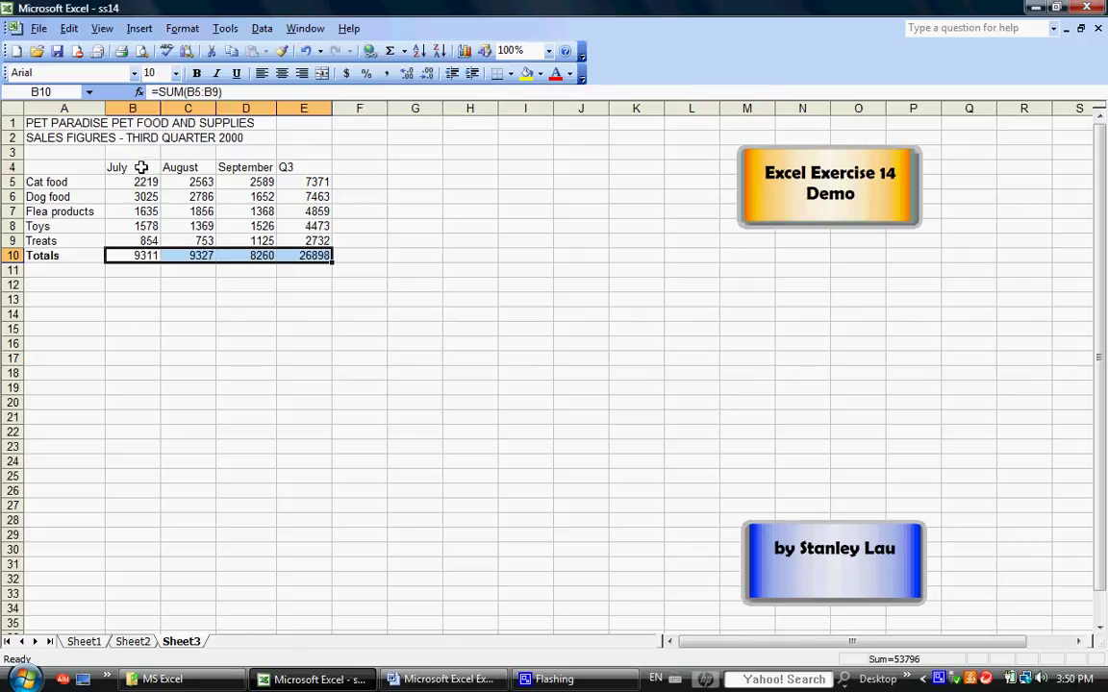
Regroup Sheet1 through Sheet3 and make the company title in cell A1 bold on all of them.
left_click(81, 643)
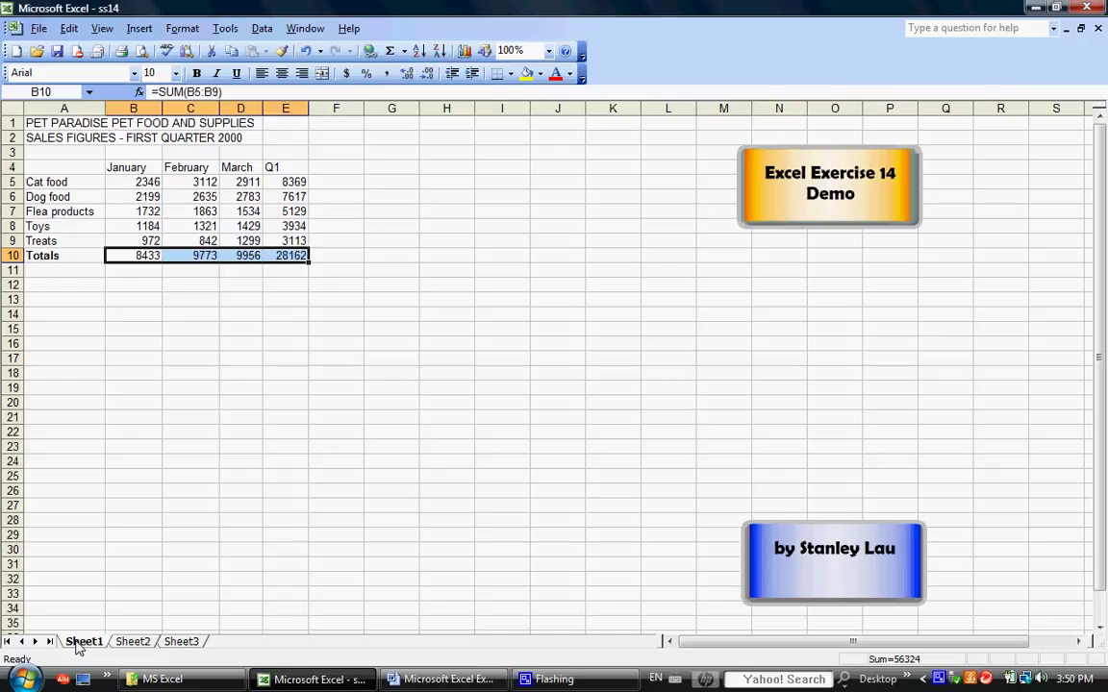
left_click(179, 643, "shift")
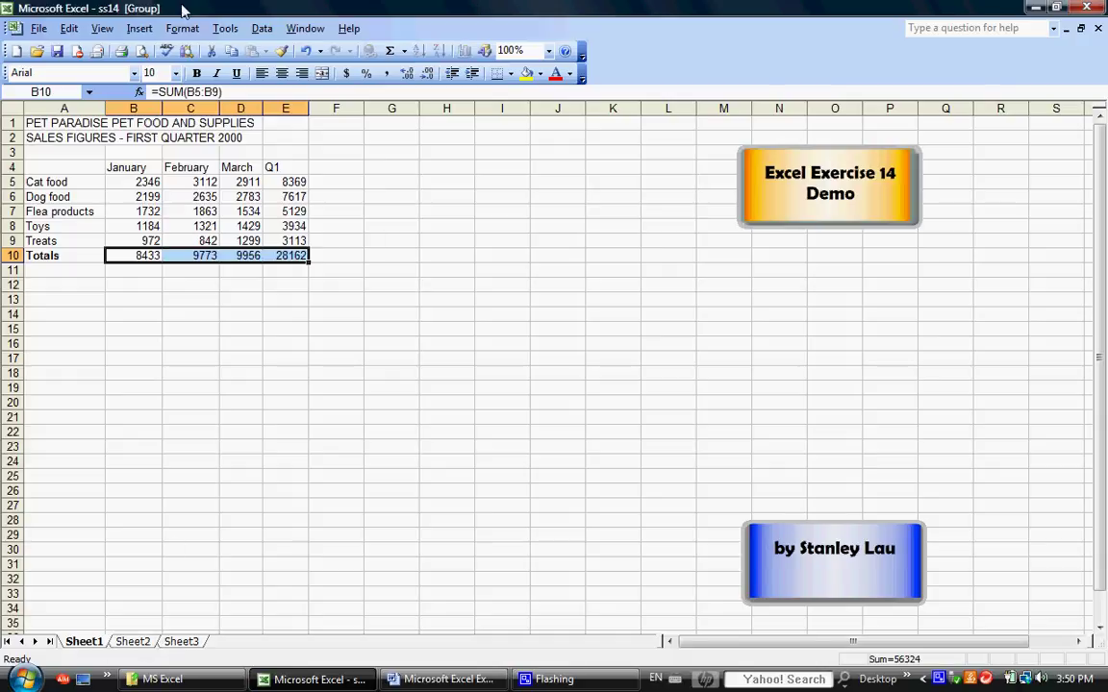
left_click(34, 124)
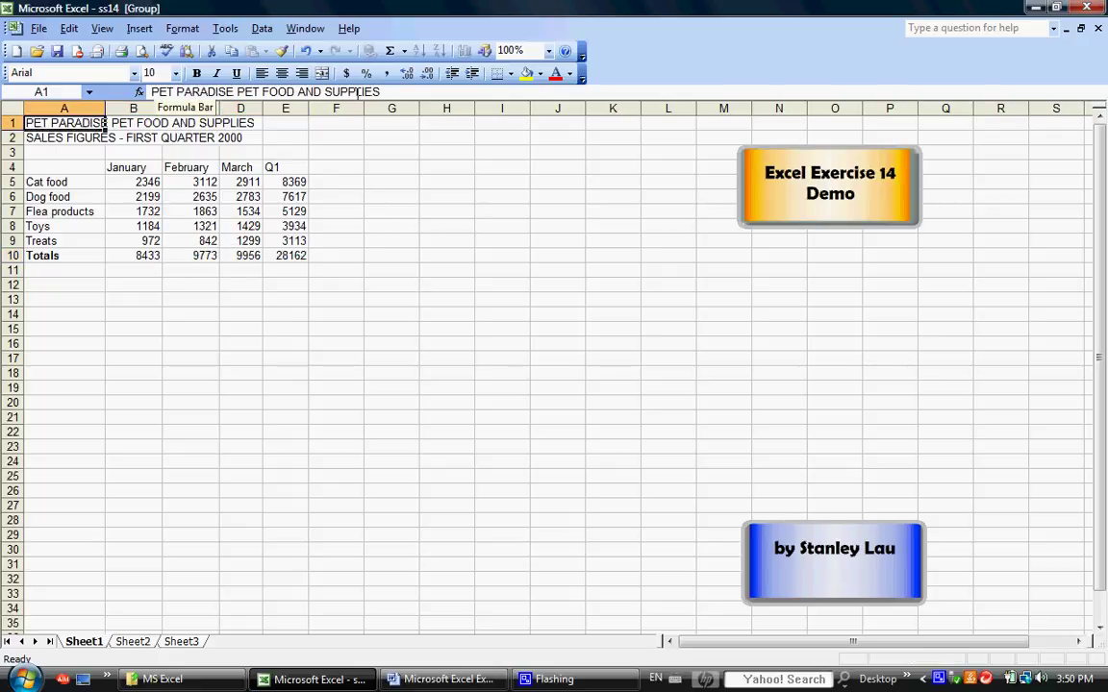
left_click(196, 74)
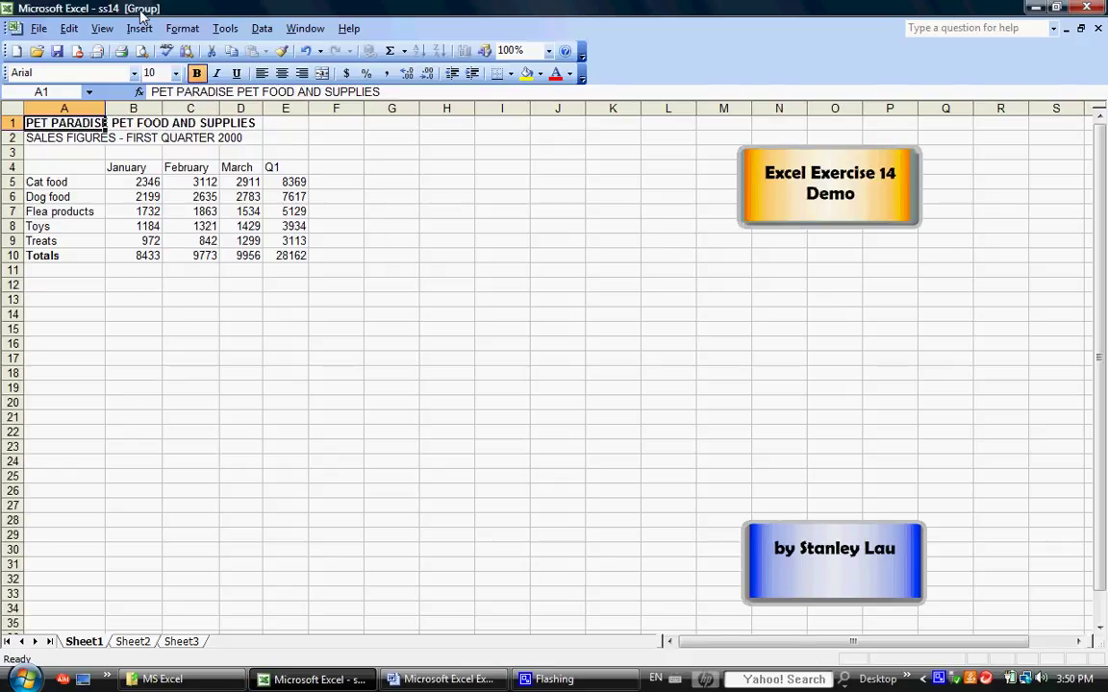
Examine the title formatting in cell A1 on Sheet1, Sheet2 and Sheet3.
left_click(133, 643)
left_click(179, 643)
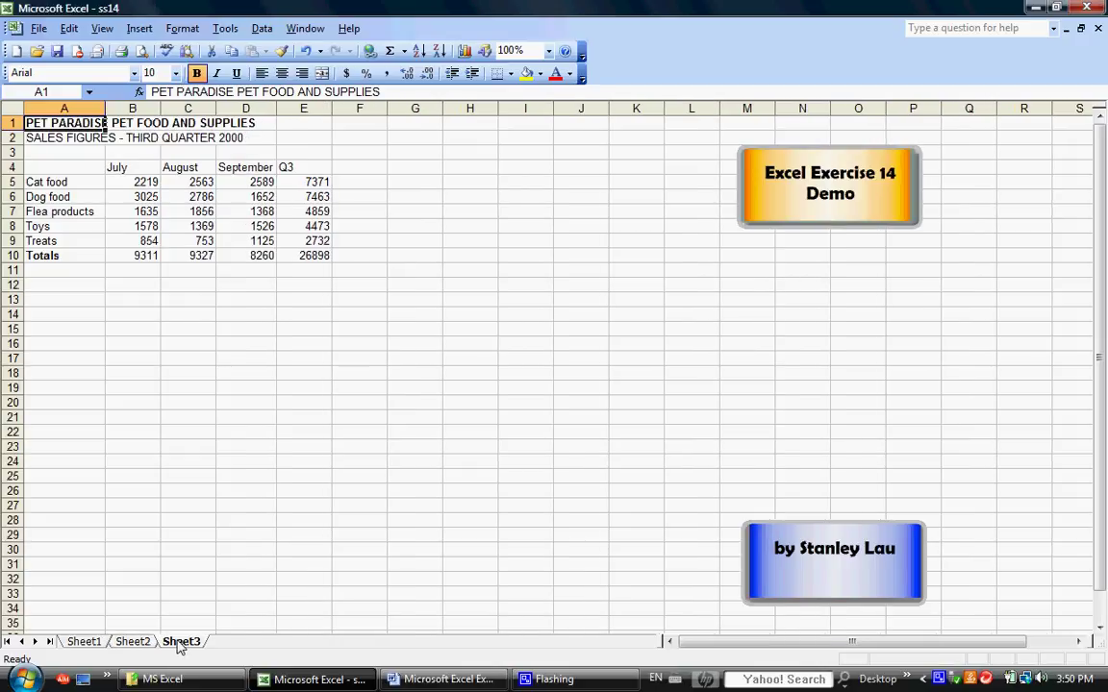
left_click(134, 642)
left_click(94, 643)
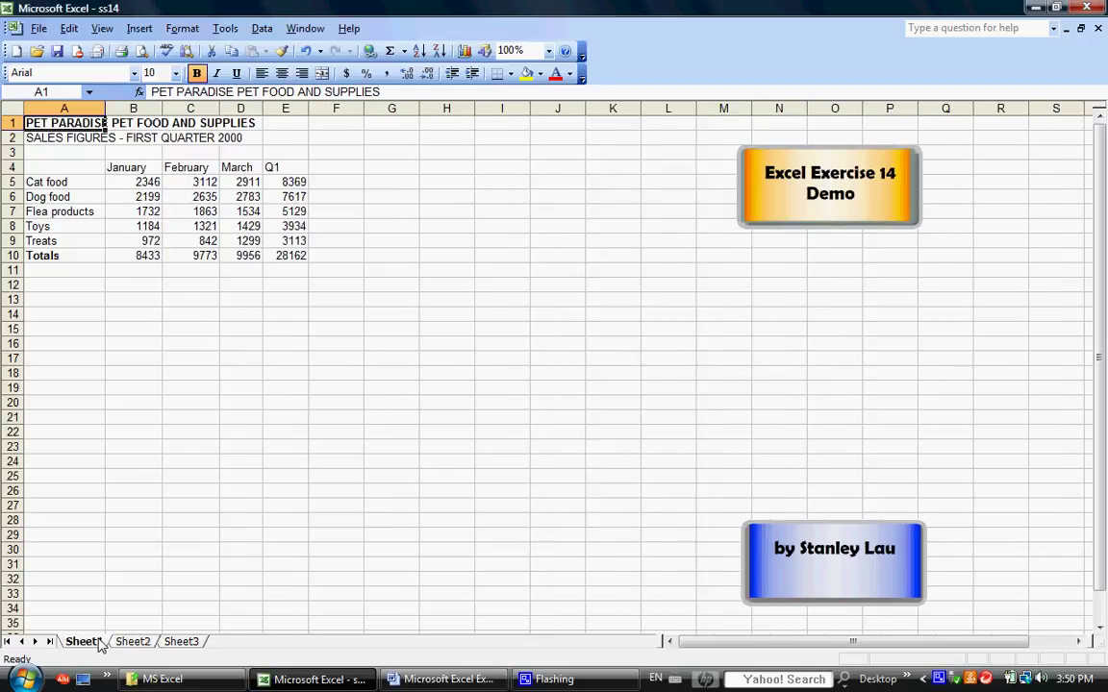
left_click(134, 642)
left_click(183, 642)
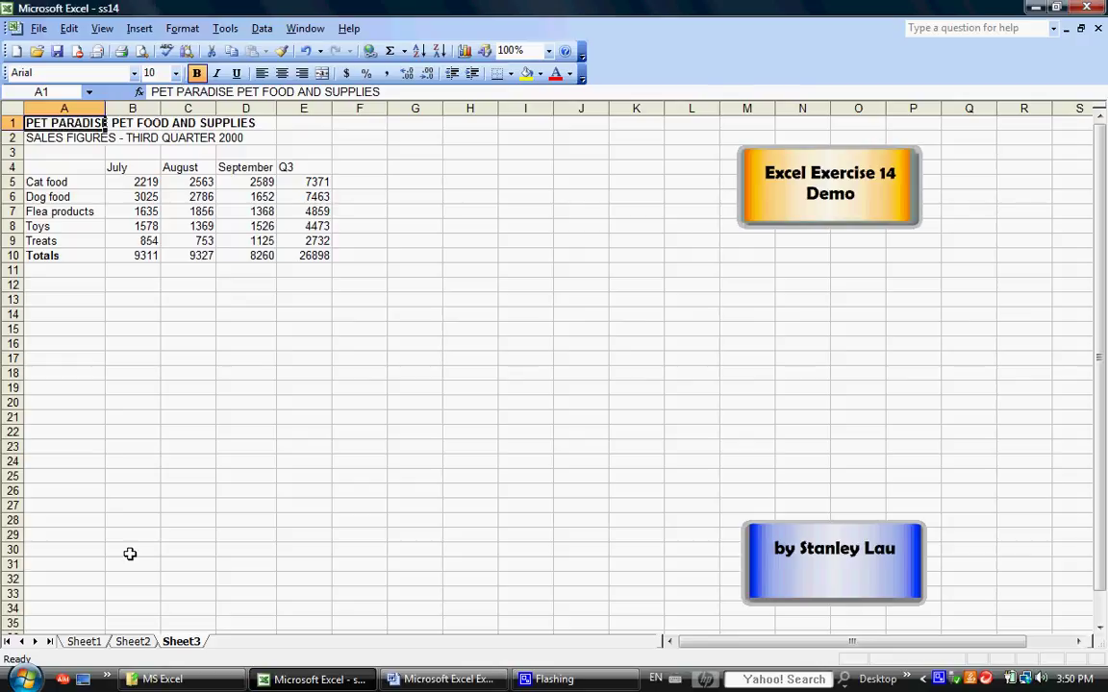
left_click(135, 642)
left_click(93, 643)
left_click(134, 643)
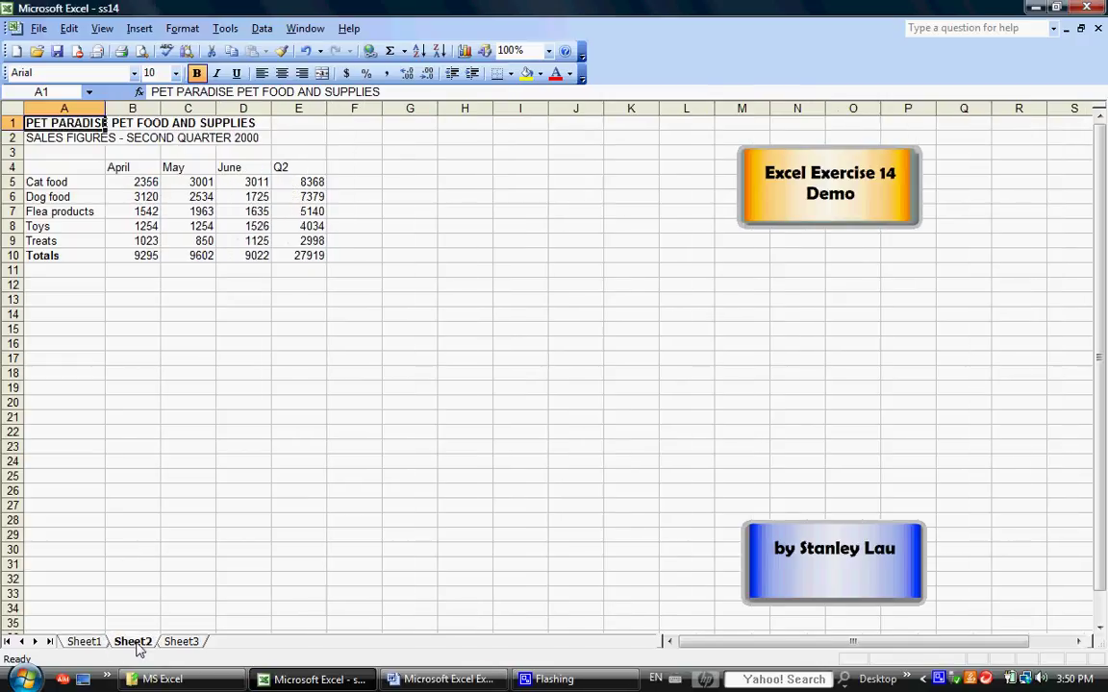
left_click(181, 642)
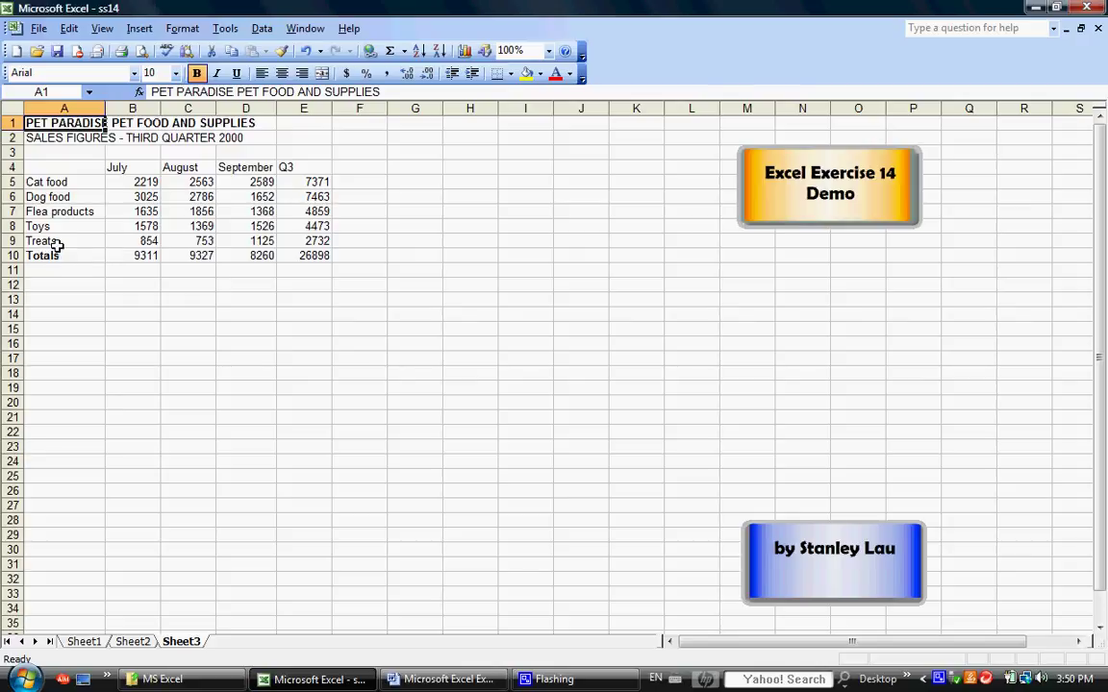
Save a copy of the workbook as ss14 on the KINGSTON (G:) drive.
left_click(38, 29)
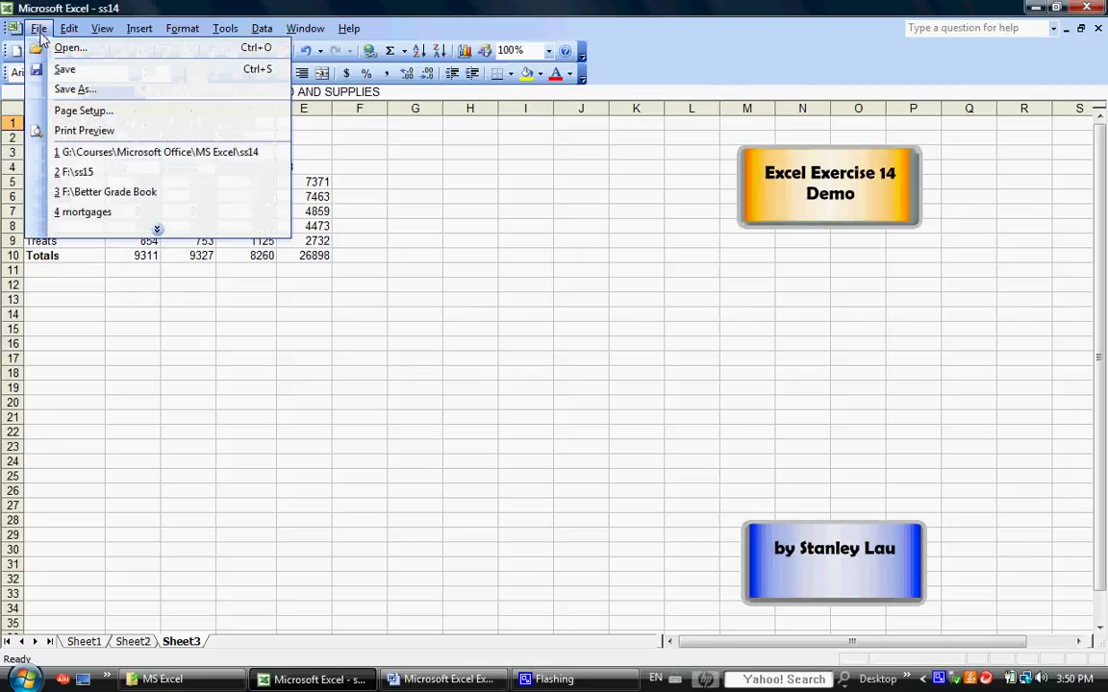
left_click(58, 87)
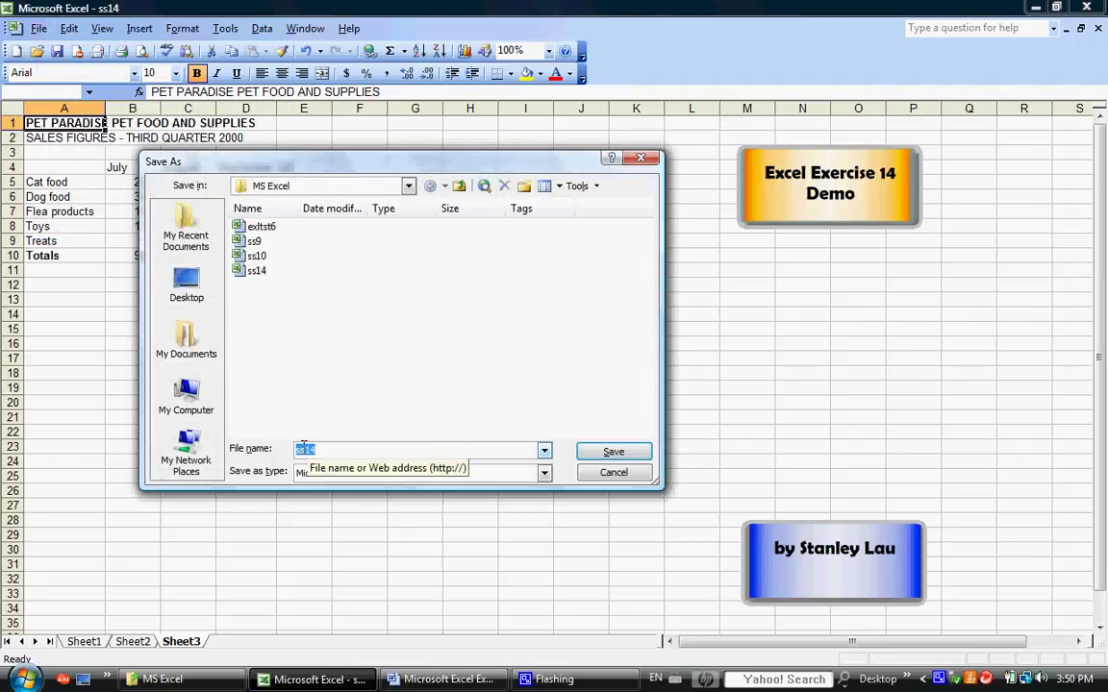
left_click(408, 186)
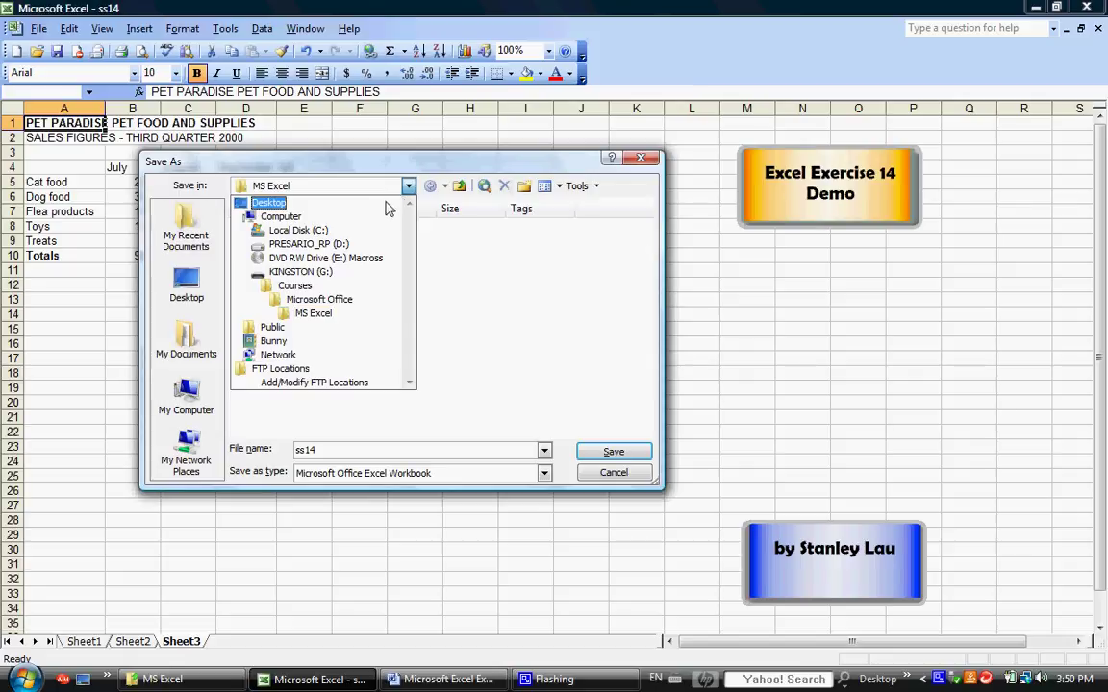
left_click(298, 273)
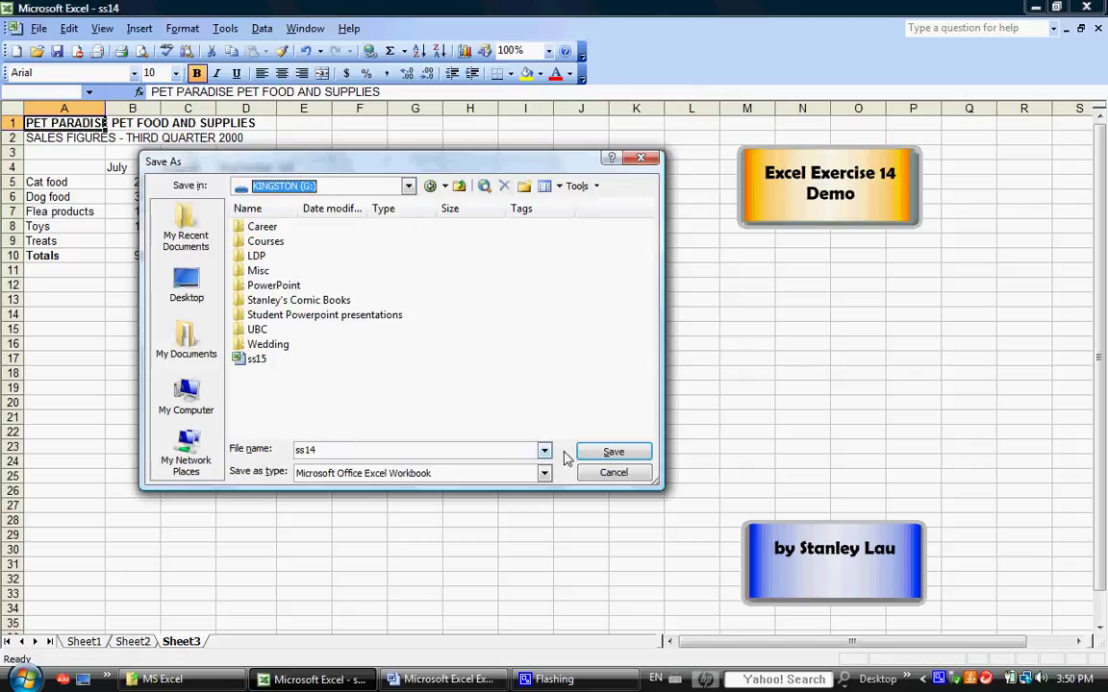
left_click(612, 452)
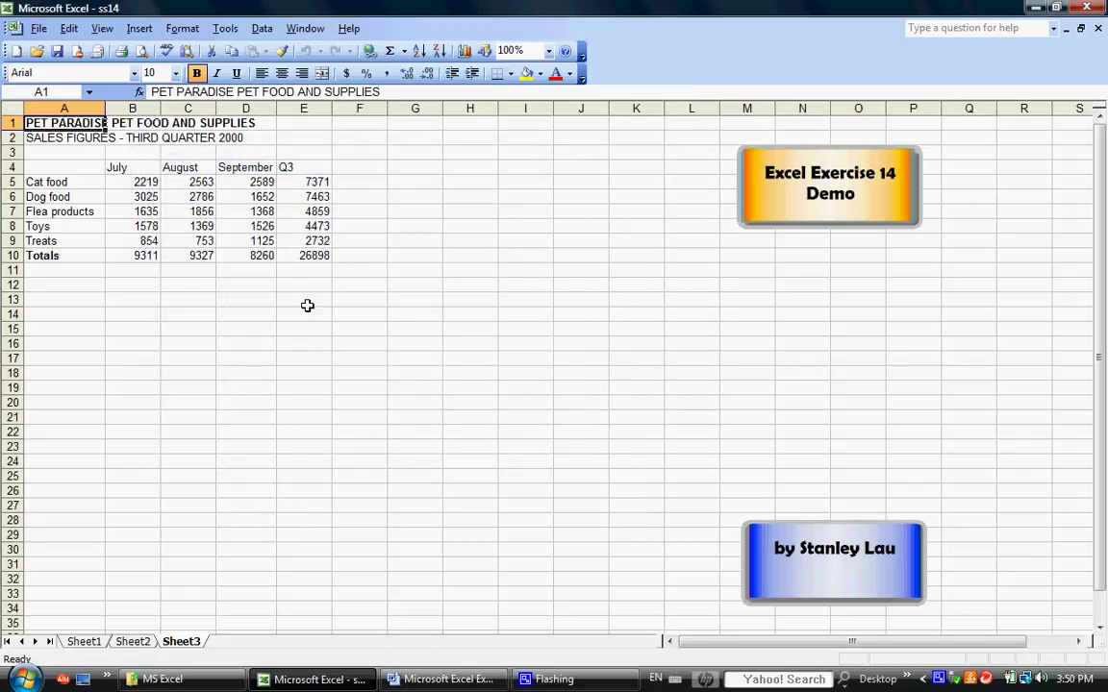